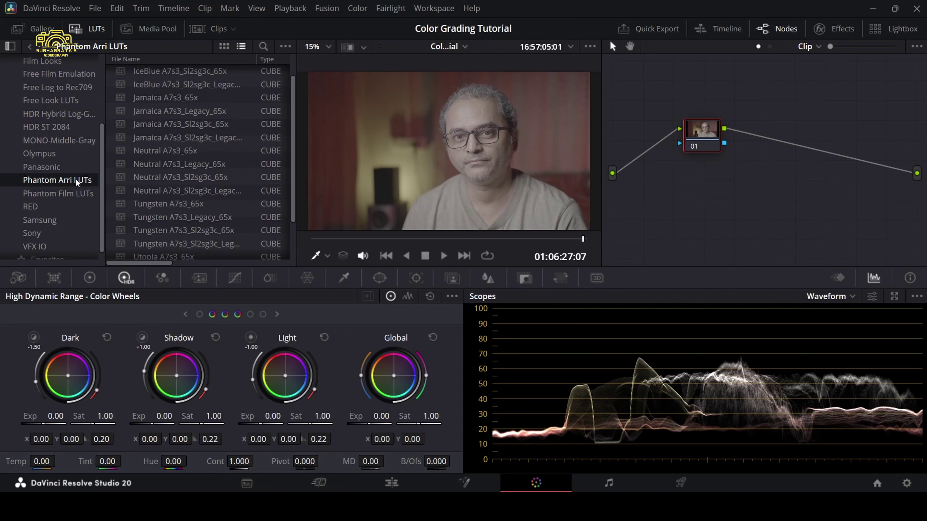
Browse the Phantom Arri and Phantom Film LUT folders and select the VisionTeal A7s3_65x LUT.
{"action": "left_click", "coordinate": [71, 195]}
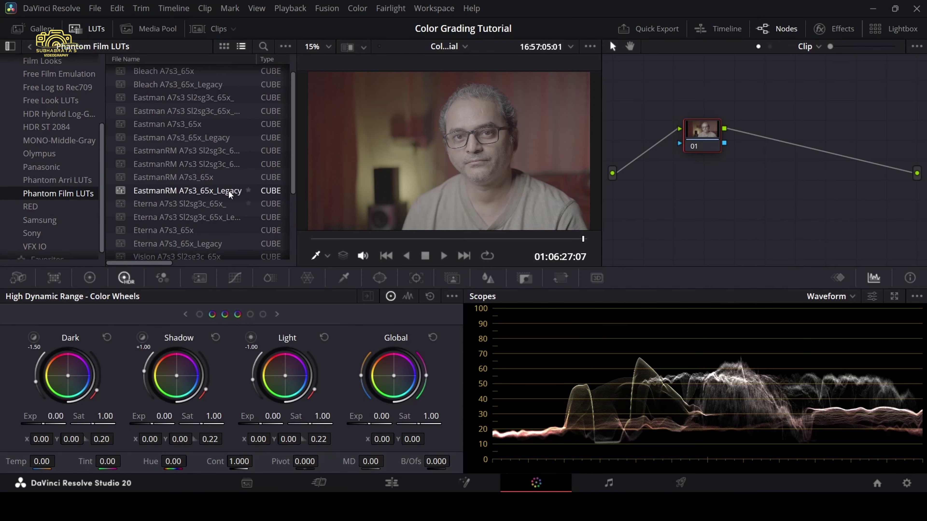
{"action": "left_click", "coordinate": [68, 180]}
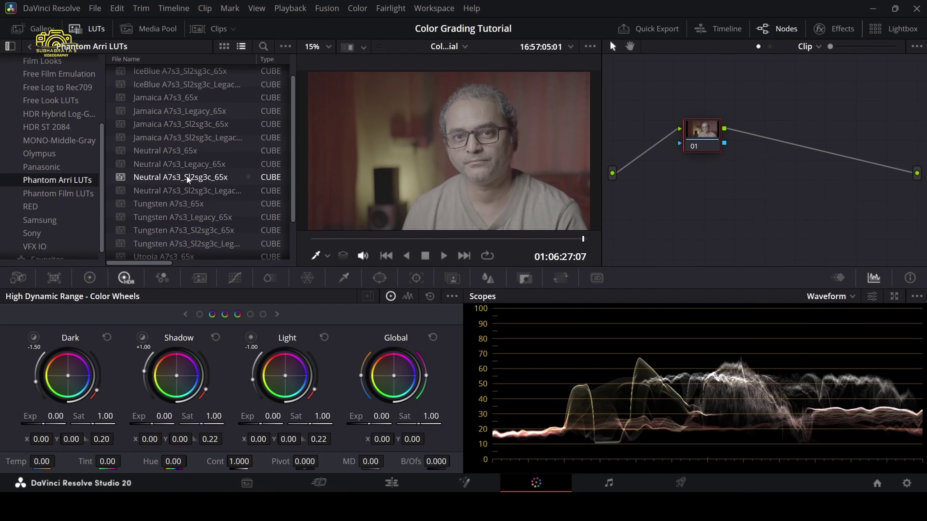
{"action": "left_click", "coordinate": [161, 149]}
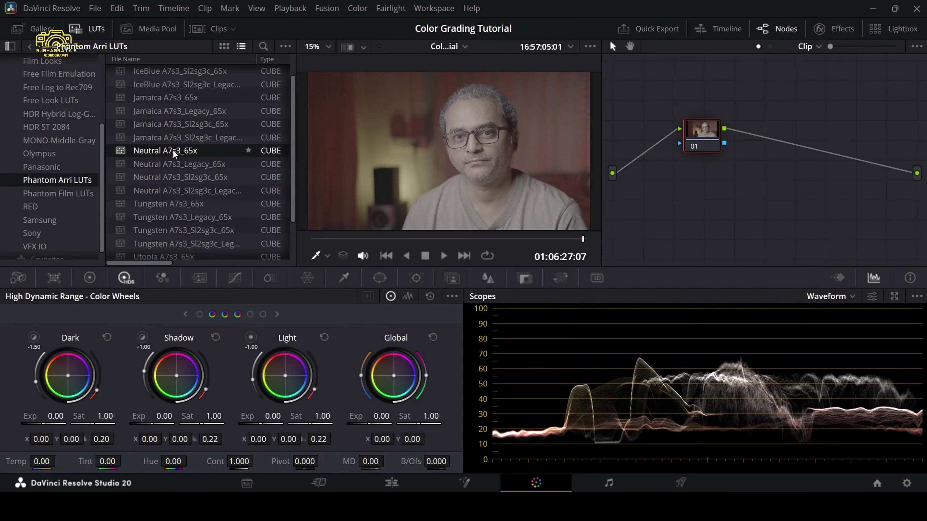
{"action": "left_click", "coordinate": [65, 194]}
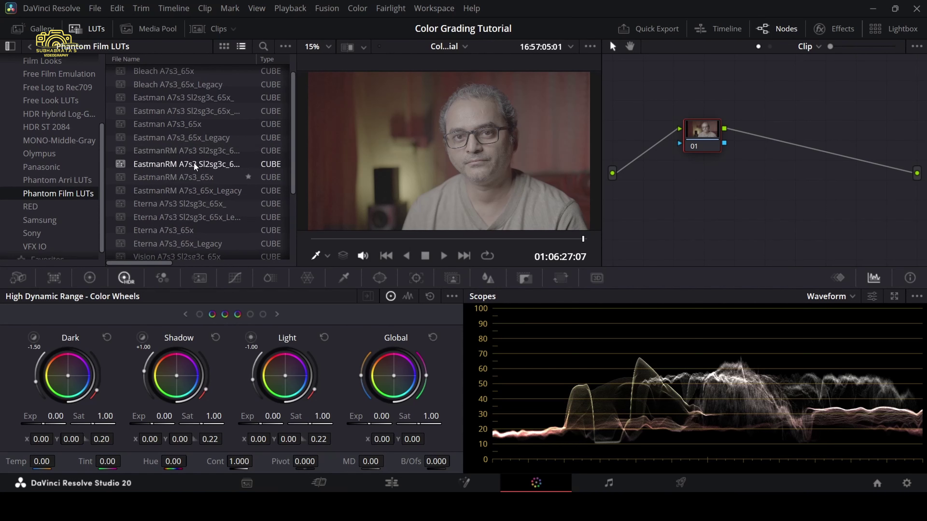
{"action": "scroll", "coordinate": [199, 161], "scroll_direction": "down", "scroll_amount": 1}
{"action": "scroll", "coordinate": [199, 163], "scroll_direction": "down", "scroll_amount": 2}
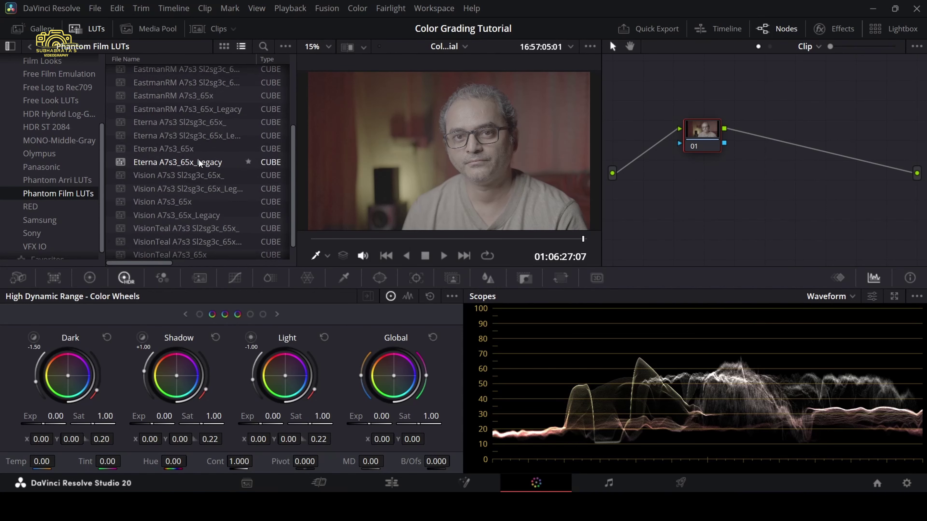
{"action": "scroll", "coordinate": [154, 222], "scroll_direction": "down", "scroll_amount": 1}
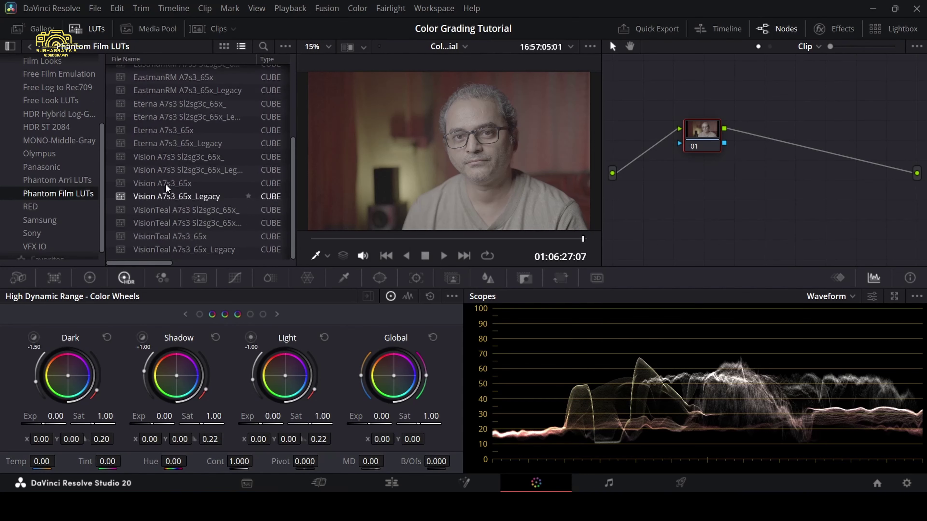
{"action": "left_click", "coordinate": [178, 234]}
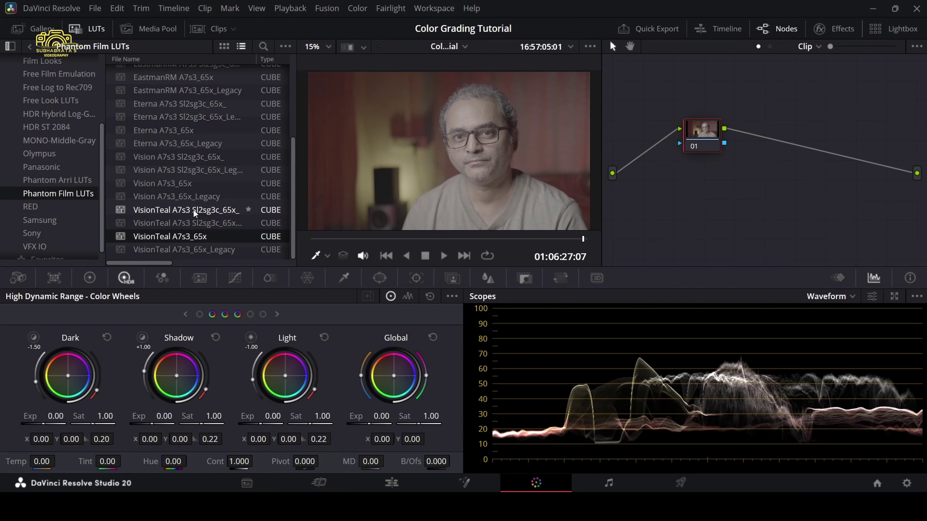
Add two serial nodes after node 01 and apply the VisionTeal A7s3_65x LUT to node 03.
{"action": "key", "text": "alt+s"}
{"action": "key", "text": "alt+s"}
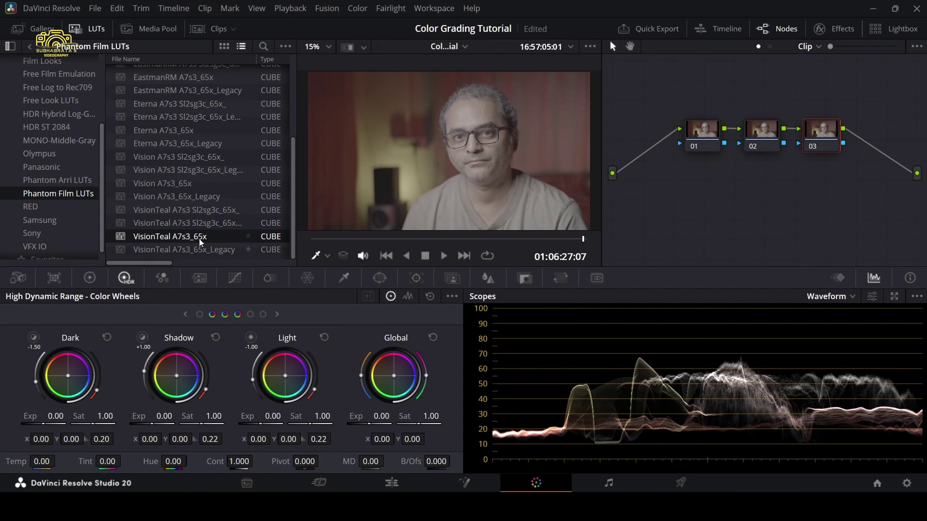
{"action": "double_click", "coordinate": [149, 236]}
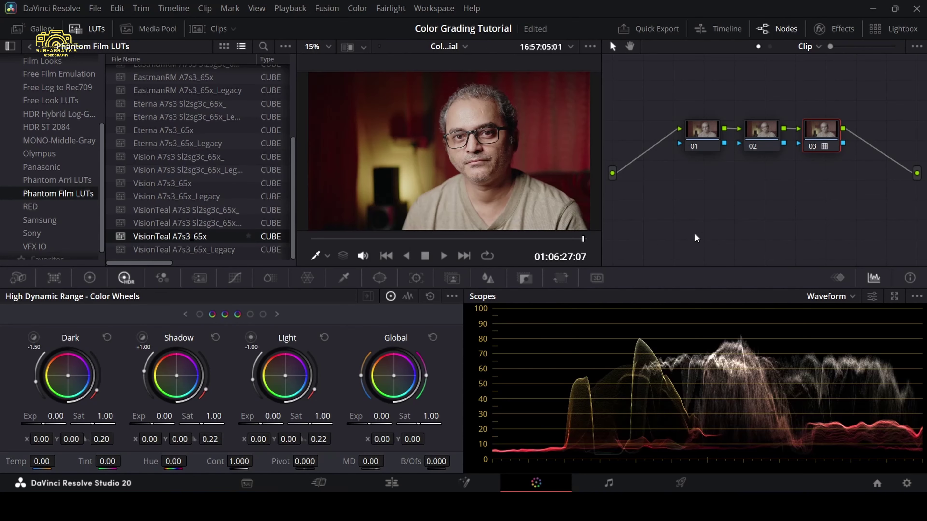
Label node 03, which carries the film LUT, as LUT.
{"action": "left_click", "coordinate": [704, 130]}
{"action": "right_click", "coordinate": [815, 126]}
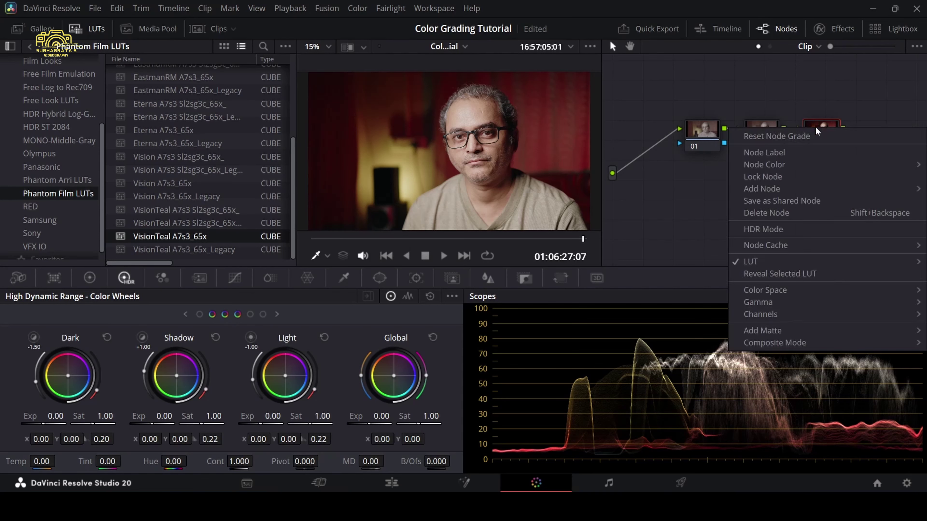
{"action": "left_click", "coordinate": [780, 153]}
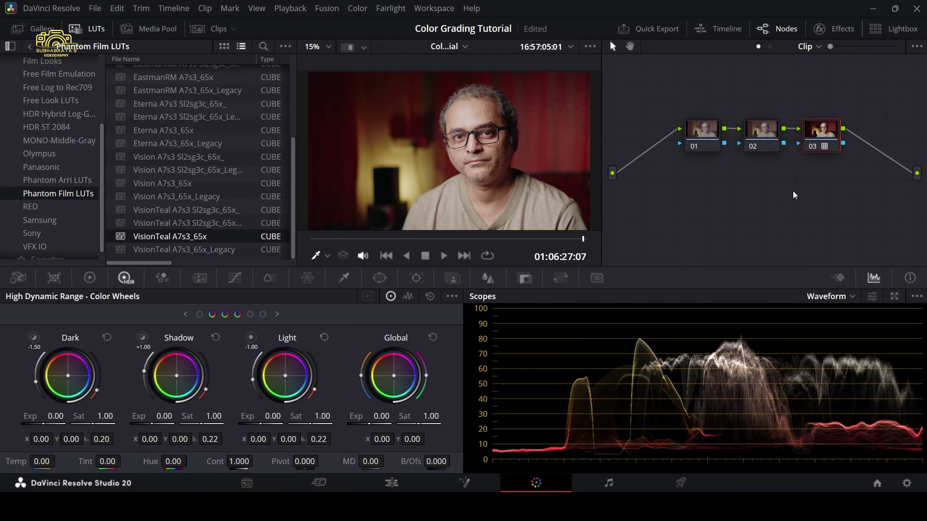
{"action": "type", "text": "LUT"}
{"action": "key", "text": "Return"}
Label node 01 as Exposure and node 02 as Curve.
{"action": "right_click", "coordinate": [699, 126]}
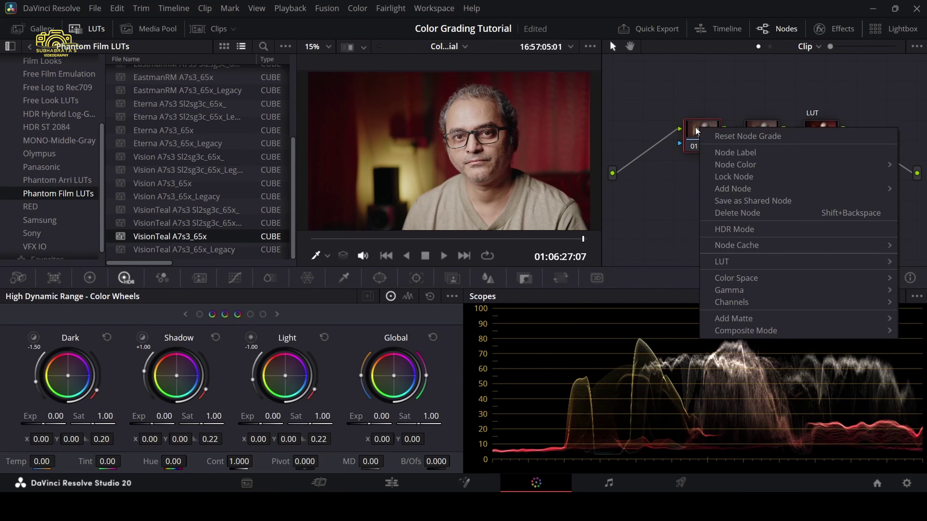
{"action": "left_click", "coordinate": [740, 153]}
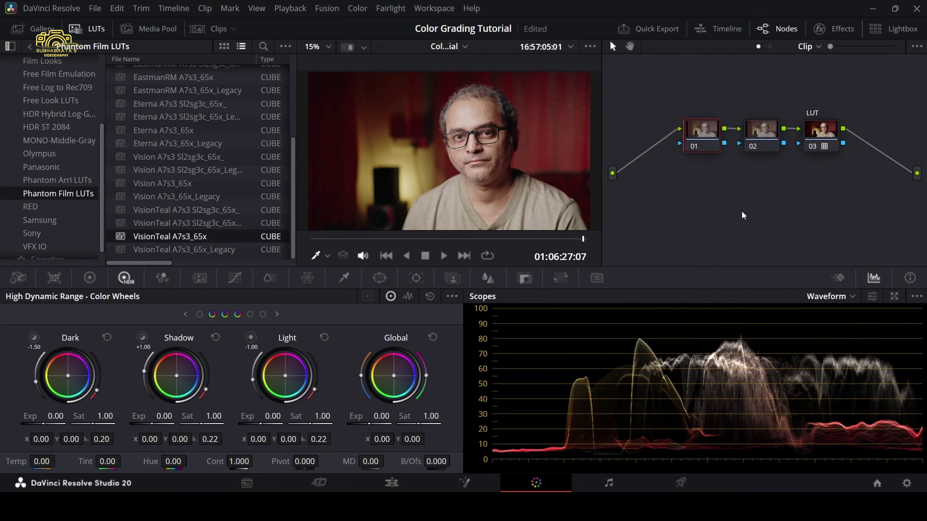
{"action": "type", "text": "Exposure"}
{"action": "left_click", "coordinate": [763, 130]}
{"action": "right_click", "coordinate": [763, 130]}
{"action": "left_click", "coordinate": [764, 154]}
{"action": "type", "text": "Curve"}
{"action": "key", "text": "Return"}
On the Exposure node, set the HDR wheel exposures to -0.34 for Global, -0.27 for Light and -0.40 for Shadow.
{"action": "left_click", "coordinate": [699, 127]}
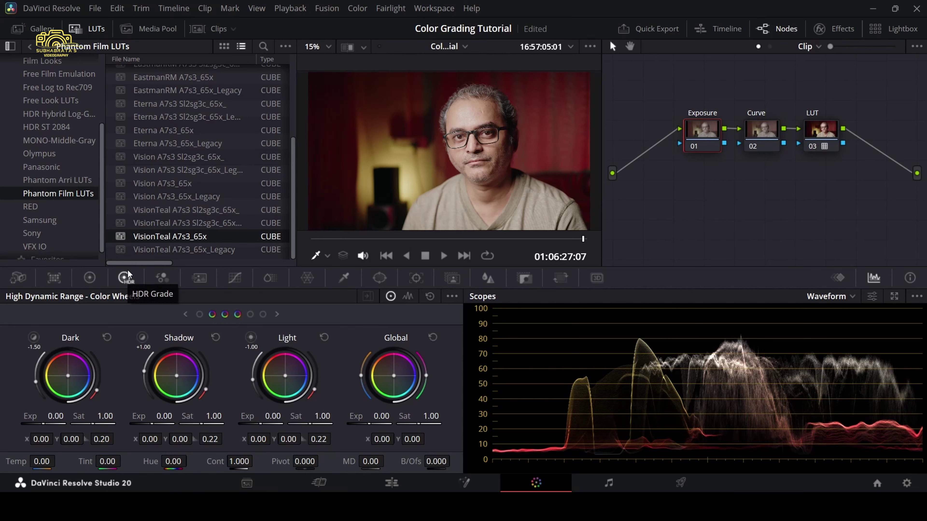
{"action": "left_click", "coordinate": [277, 314]}
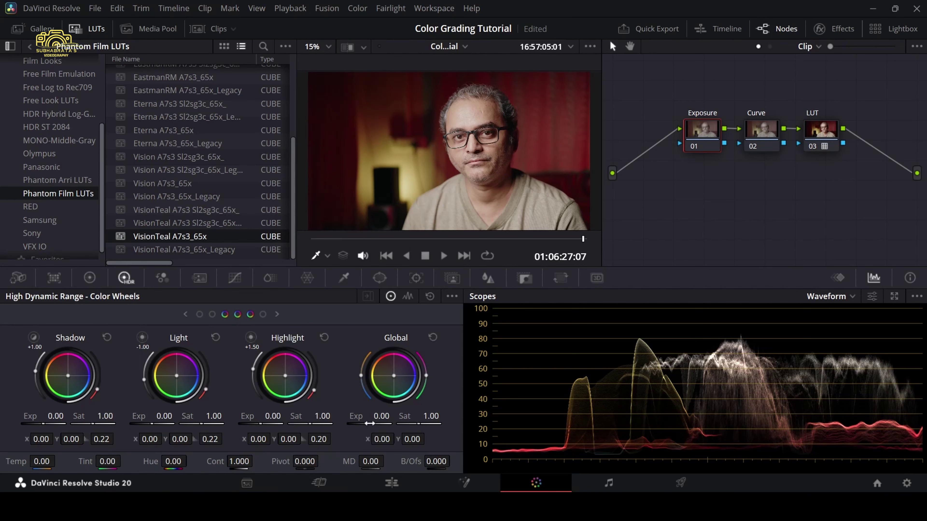
{"action": "left_click_drag", "start_coordinate": [369, 424], "coordinate": [355, 423]}
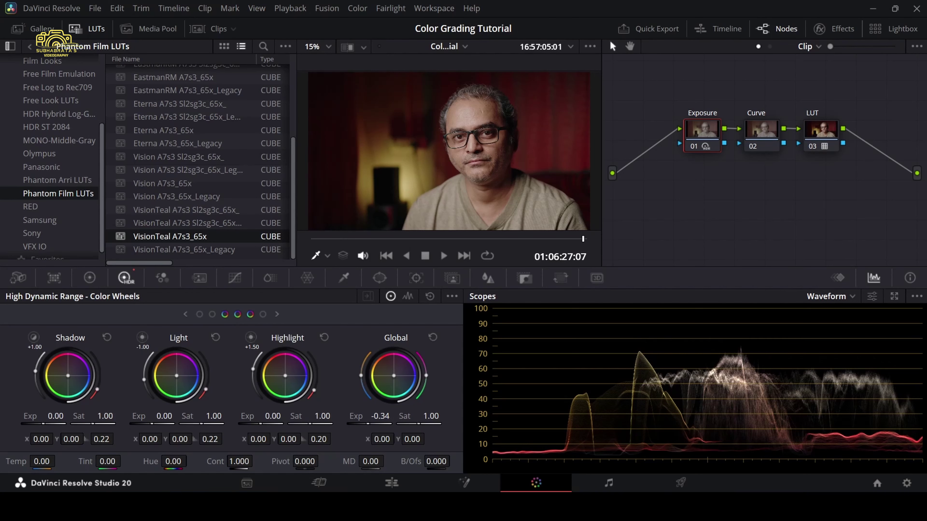
{"action": "left_click_drag", "start_coordinate": [166, 417], "coordinate": [148, 416]}
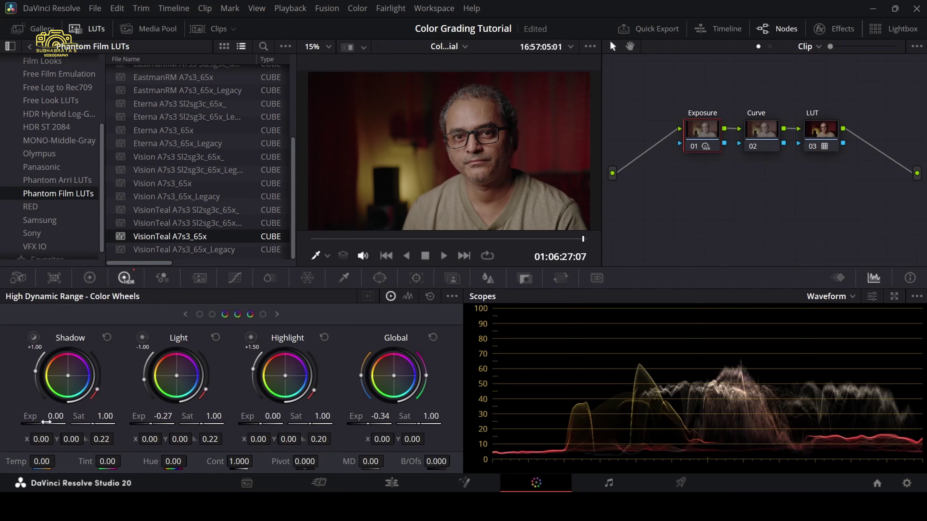
{"action": "left_click_drag", "start_coordinate": [43, 423], "coordinate": [38, 423]}
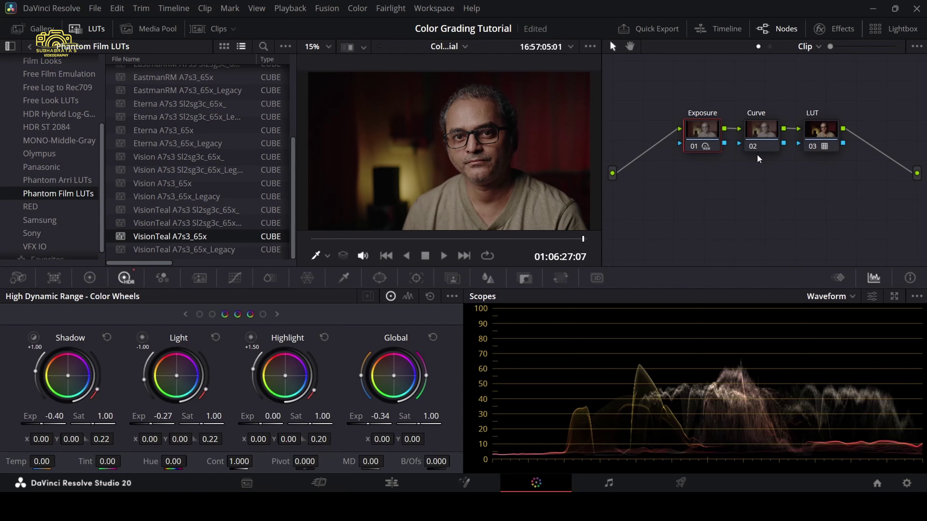
On the Curve node, enable editable splines for the custom curve and flatten its end handles into a gentle S-curve.
{"action": "left_click", "coordinate": [759, 124]}
{"action": "left_click", "coordinate": [229, 277]}
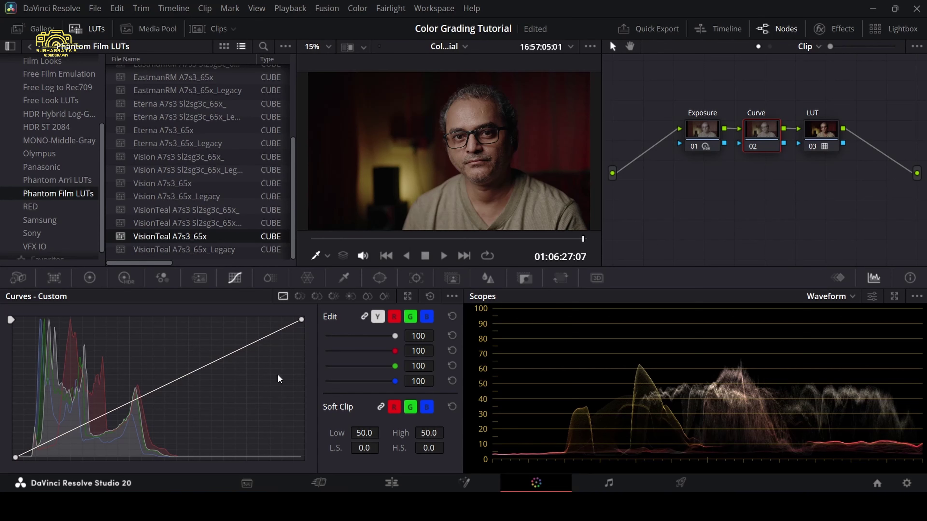
{"action": "left_click", "coordinate": [451, 297]}
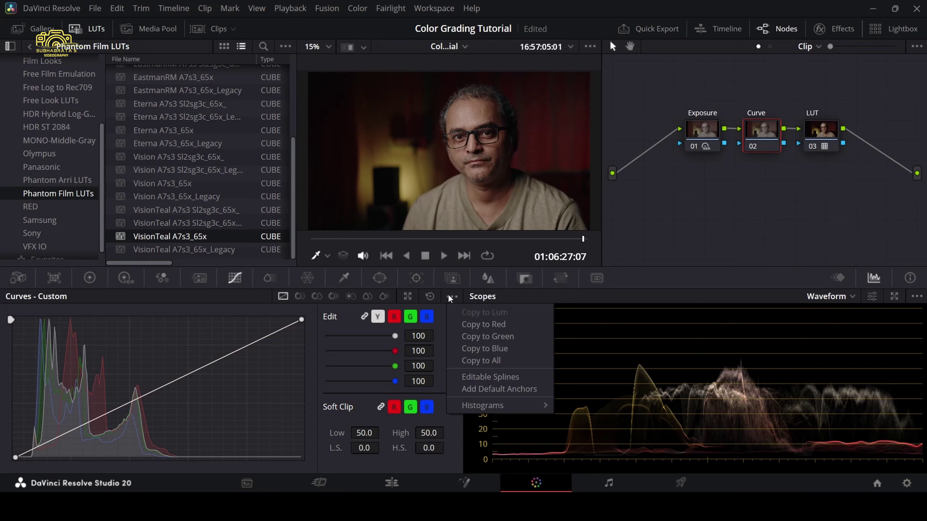
{"action": "left_click", "coordinate": [490, 377]}
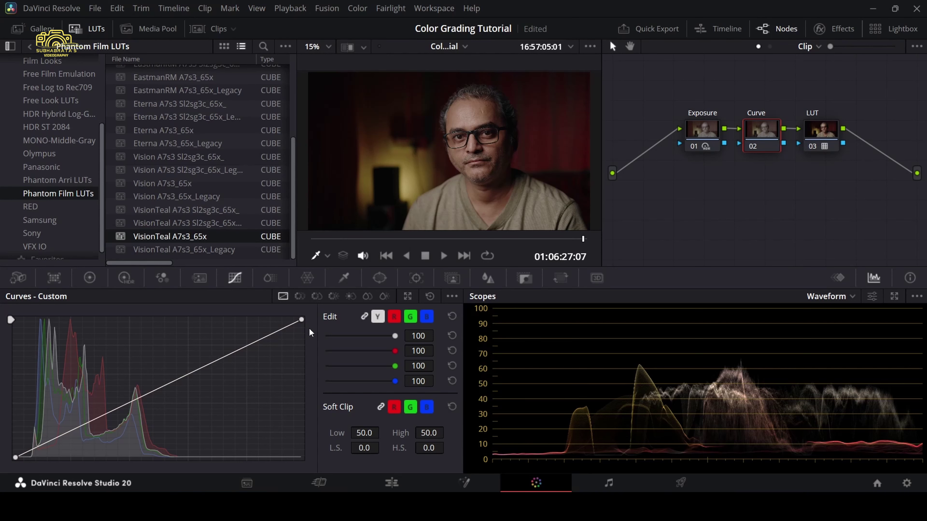
{"action": "left_click", "coordinate": [206, 366]}
{"action": "left_click_drag", "start_coordinate": [206, 366], "coordinate": [79, 460]}
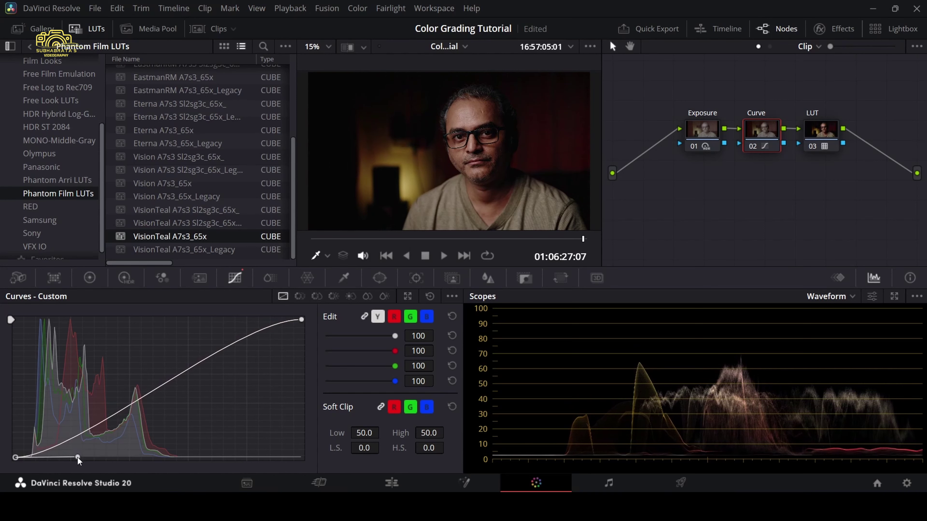
Lower the custom curve's white point and raise its black point slightly to soften the contrast.
{"action": "left_click_drag", "start_coordinate": [302, 322], "coordinate": [306, 334]}
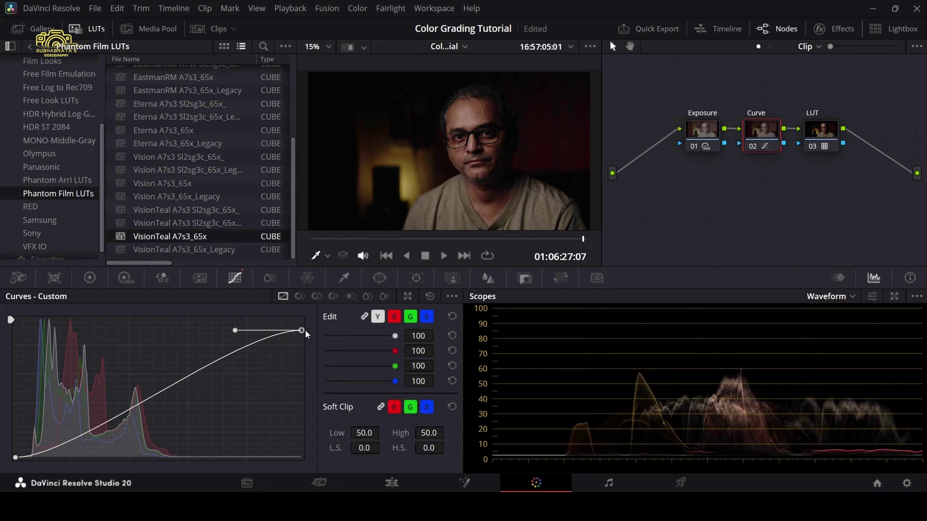
{"action": "left_click", "coordinate": [16, 457]}
{"action": "left_click_drag", "start_coordinate": [16, 459], "coordinate": [16, 451]}
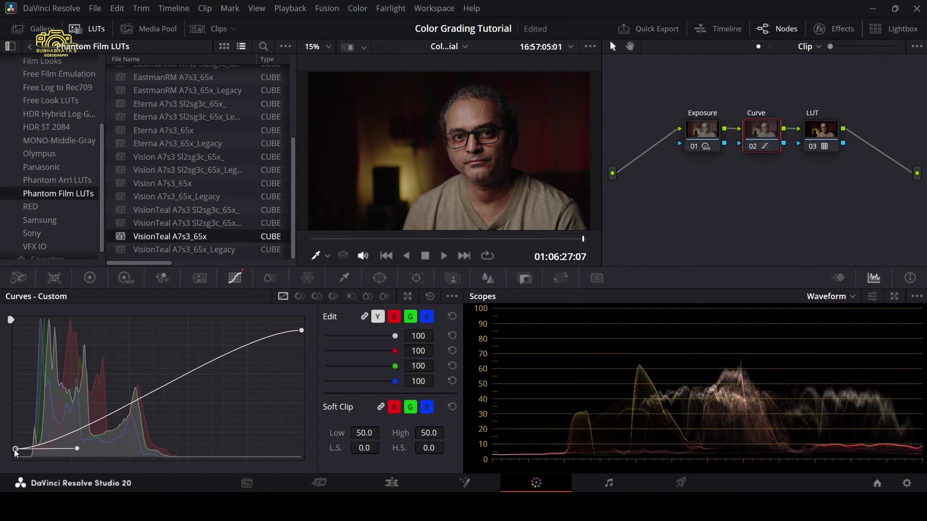
{"action": "left_click_drag", "start_coordinate": [15, 450], "coordinate": [15, 448]}
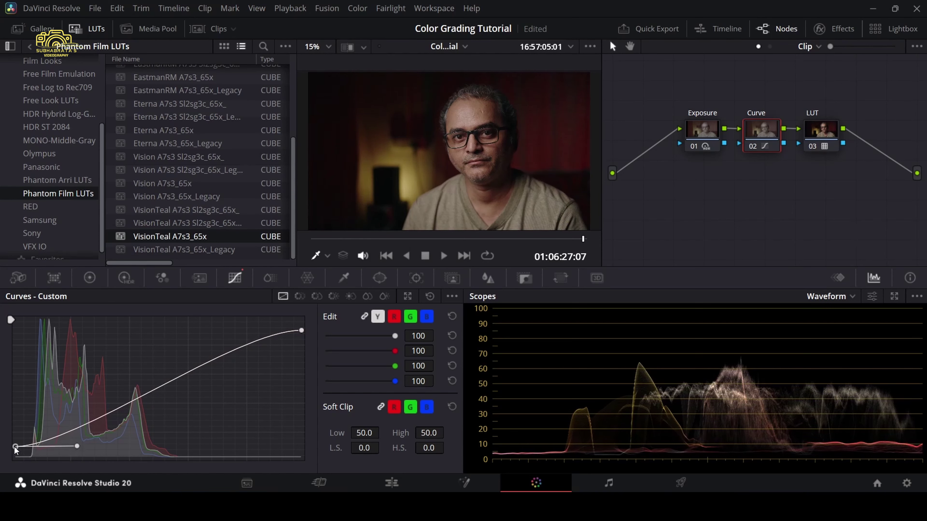
{"action": "left_click_drag", "start_coordinate": [302, 331], "coordinate": [300, 341]}
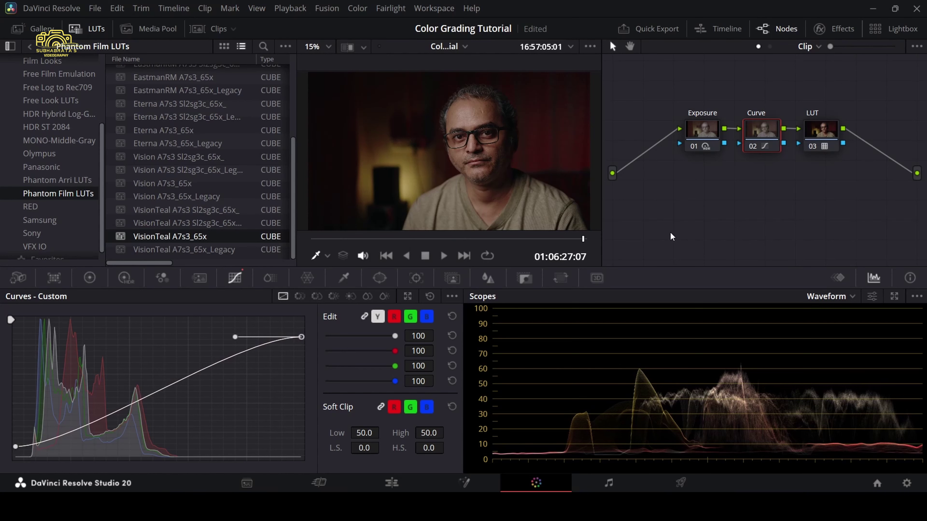
{"action": "key", "text": "ctrl+s"}
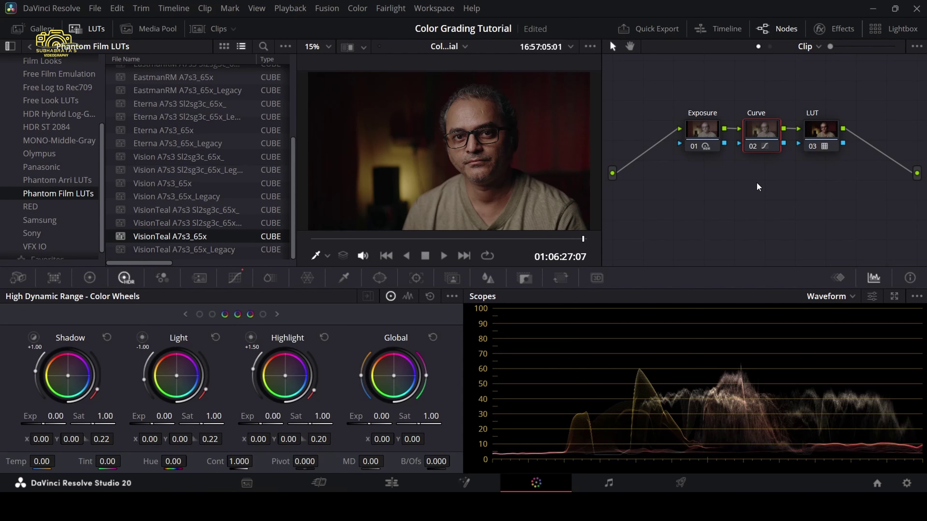
Insert a serial node after the Exposure node and place it below, between the Exposure and Curve nodes.
{"action": "left_click", "coordinate": [820, 29]}
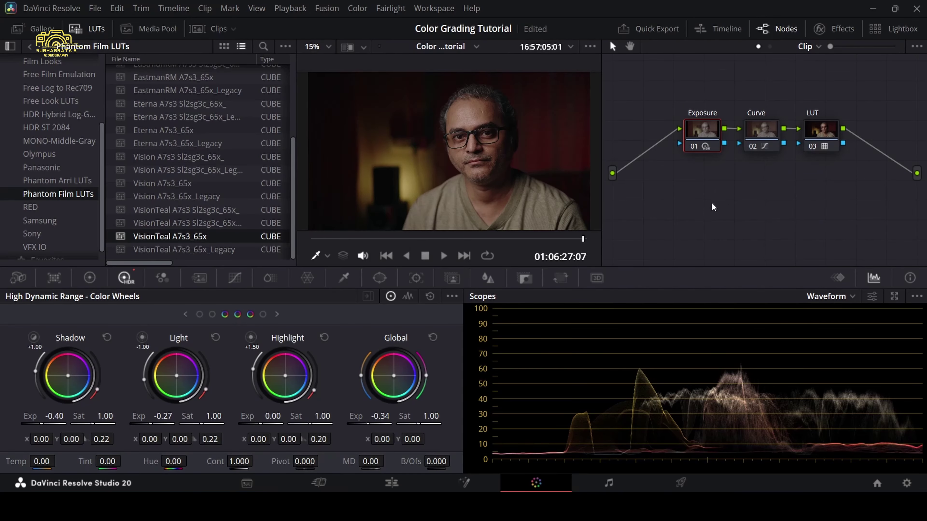
{"action": "key", "text": "alt+s"}
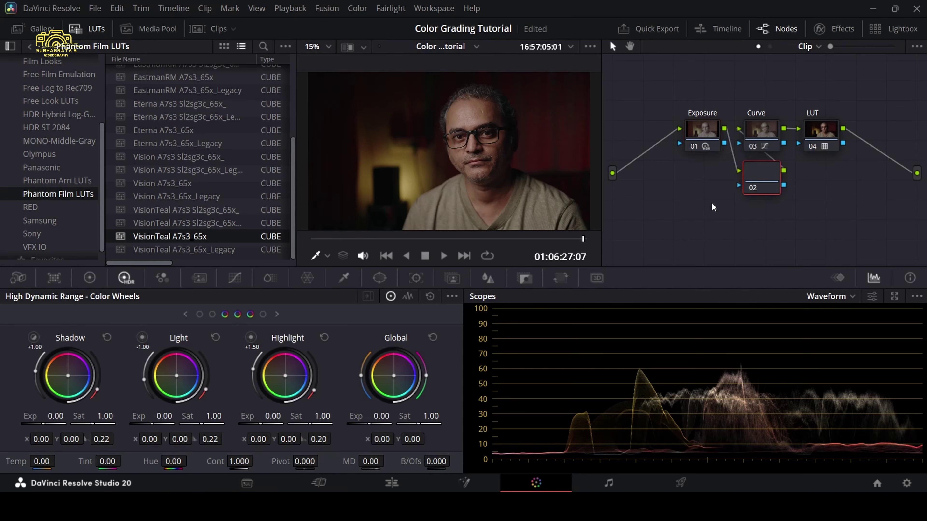
{"action": "left_click_drag", "start_coordinate": [763, 175], "coordinate": [734, 182]}
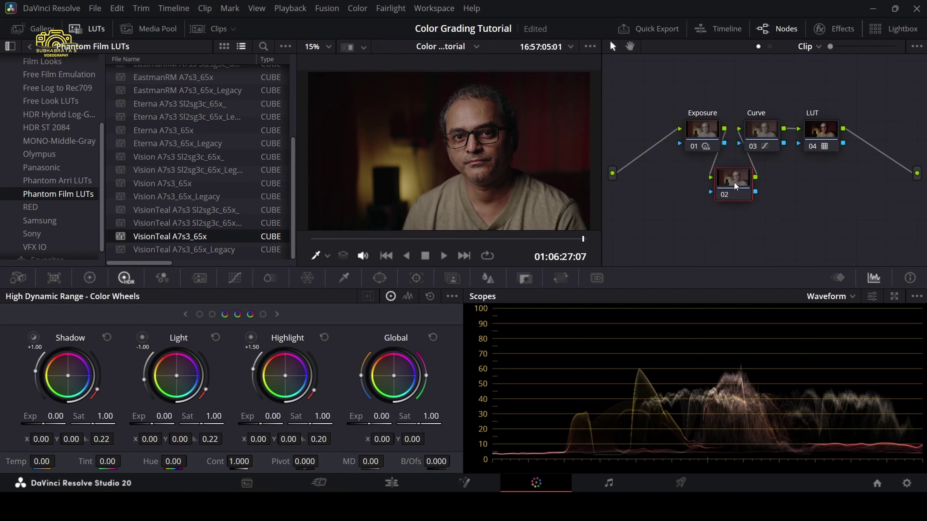
On node 02, use ColorSlice to set Yellow saturation to 1.45, Yellow density to -0.25 and Red saturation to 1.15, checking the face up close.
{"action": "left_click", "coordinate": [269, 278]}
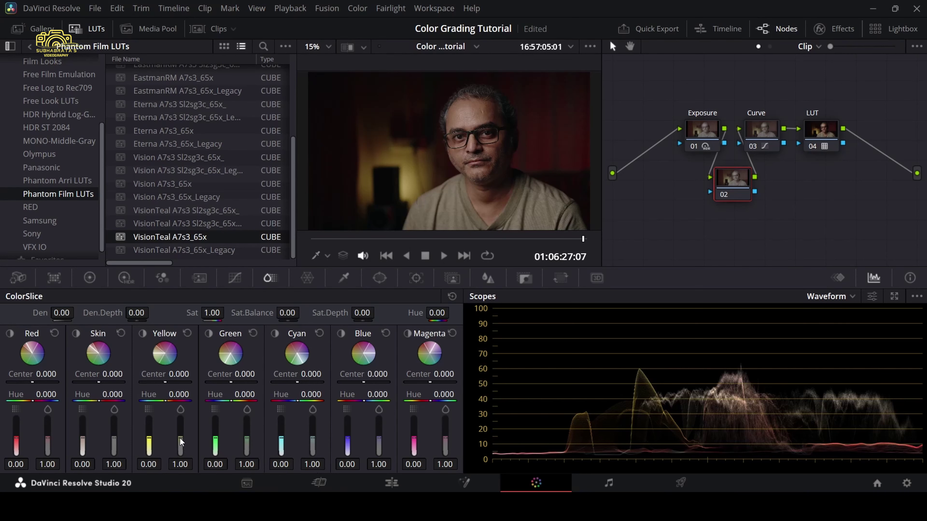
{"action": "left_click_drag", "start_coordinate": [179, 439], "coordinate": [179, 428]}
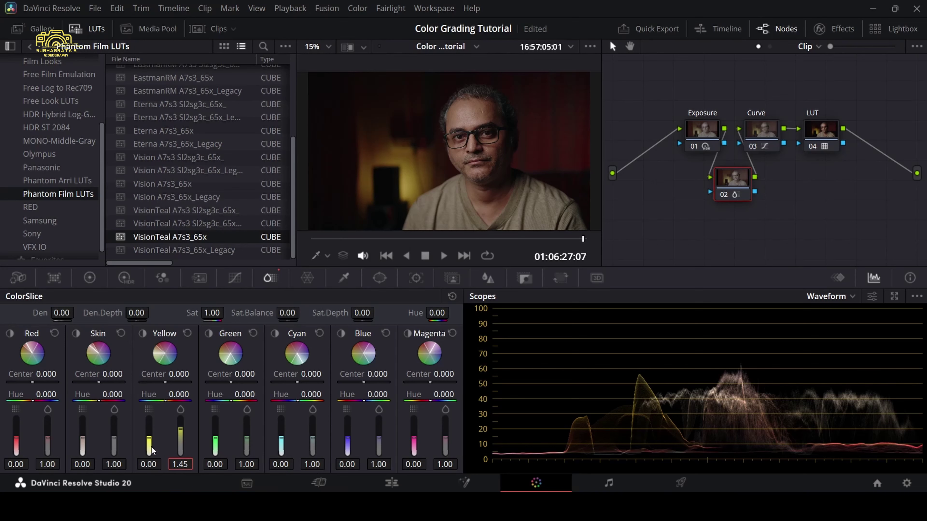
{"action": "left_click_drag", "start_coordinate": [149, 439], "coordinate": [149, 442]}
{"action": "left_click_drag", "start_coordinate": [48, 437], "coordinate": [69, 434]}
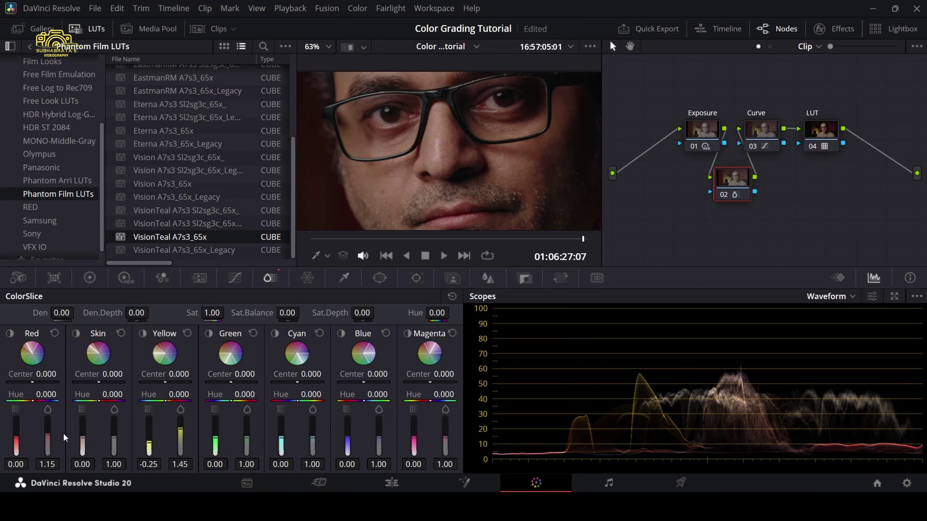
{"action": "scroll", "coordinate": [454, 125], "scroll_direction": "down", "scroll_amount": 5}
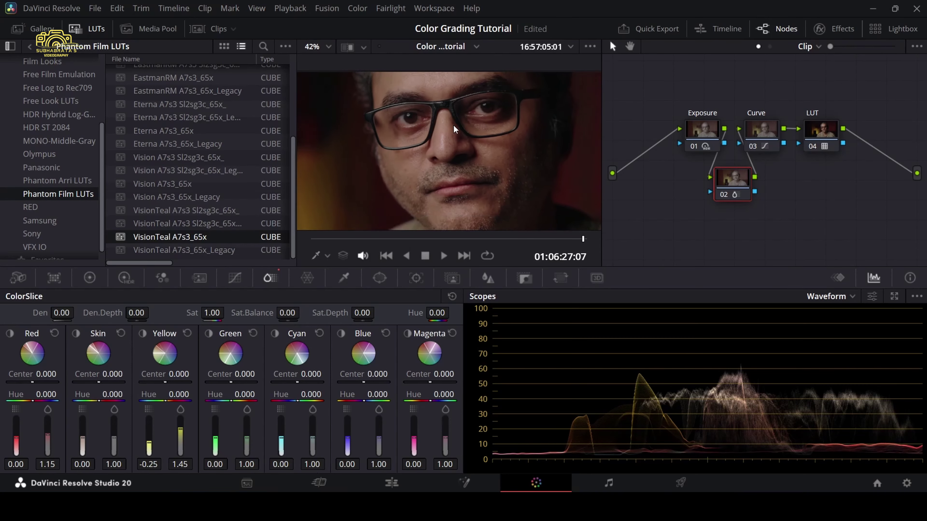
{"action": "left_click_drag", "start_coordinate": [454, 126], "coordinate": [434, 179]}
{"action": "left_click", "coordinate": [323, 48]}
{"action": "left_click", "coordinate": [321, 61]}
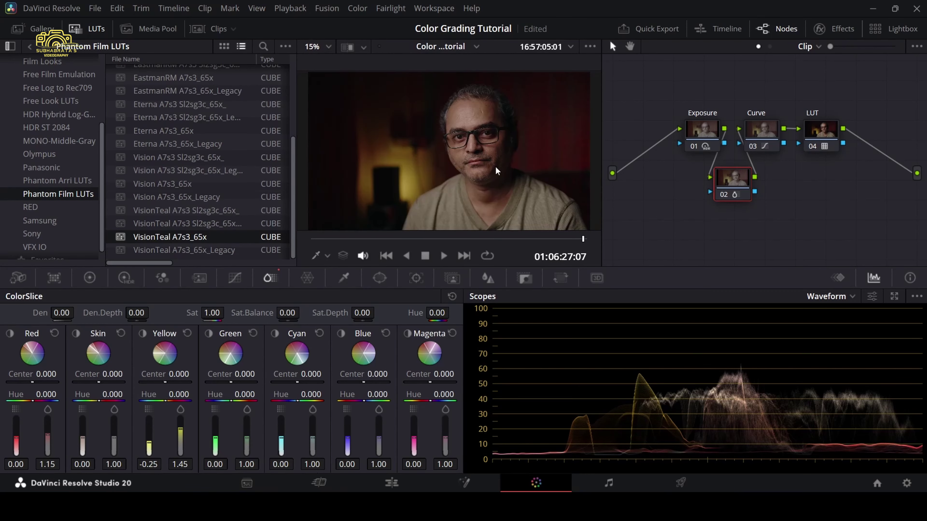